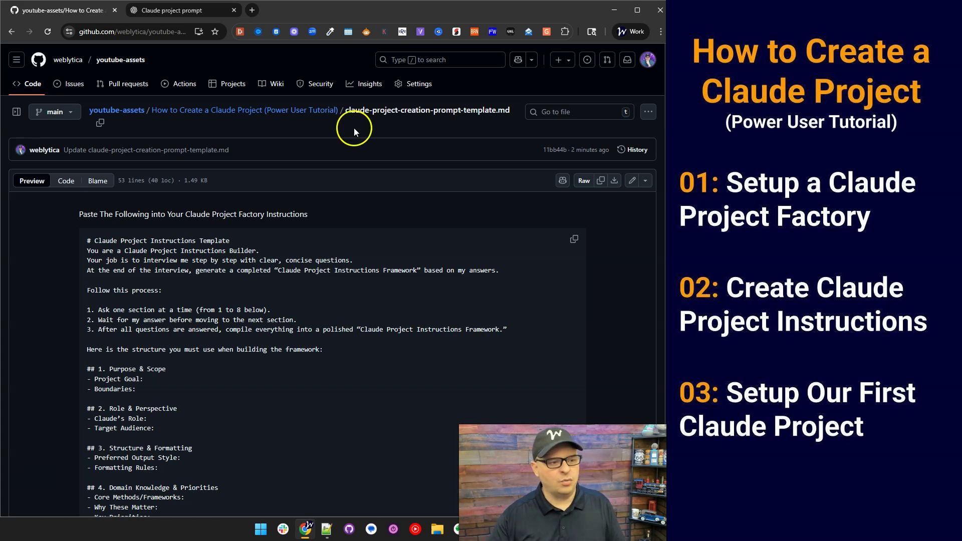
# Step: Read down the prompt template's paste-instructions section in GitHub, then switch to Claude Desktop
pyautogui.doubleClick(107, 215)
pyautogui.tripleClick(166, 214)
pyautogui.click(167, 214)
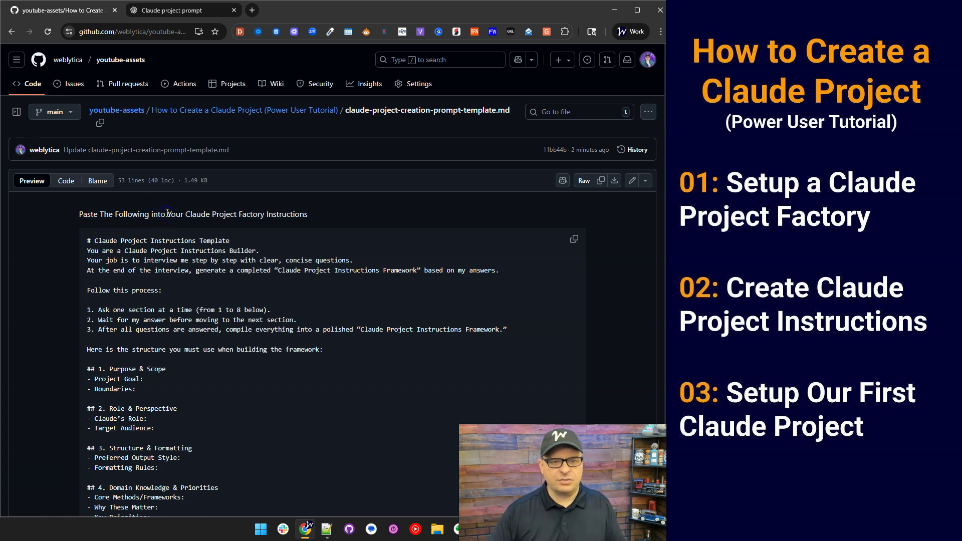
pyautogui.scroll(-2, 383, 282)
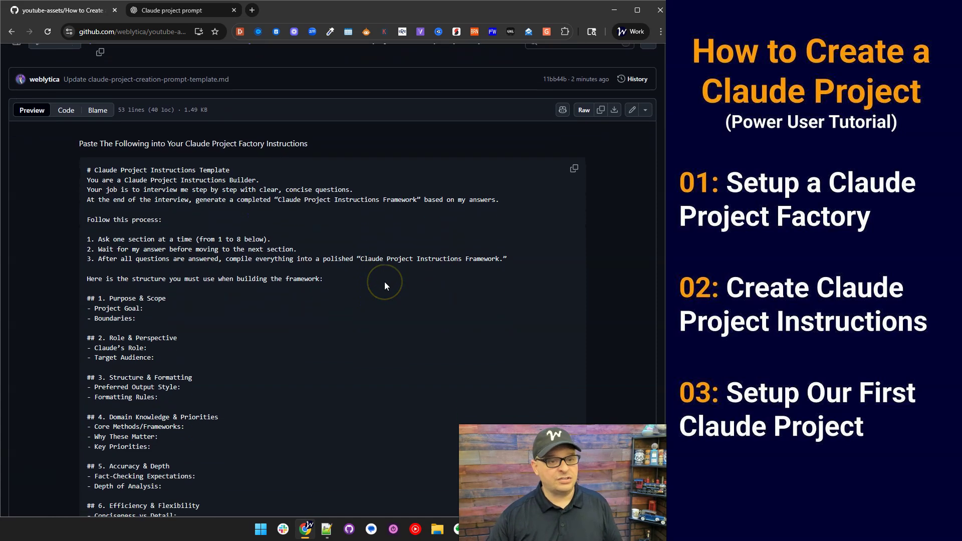
pyautogui.scroll(-1, 385, 283)
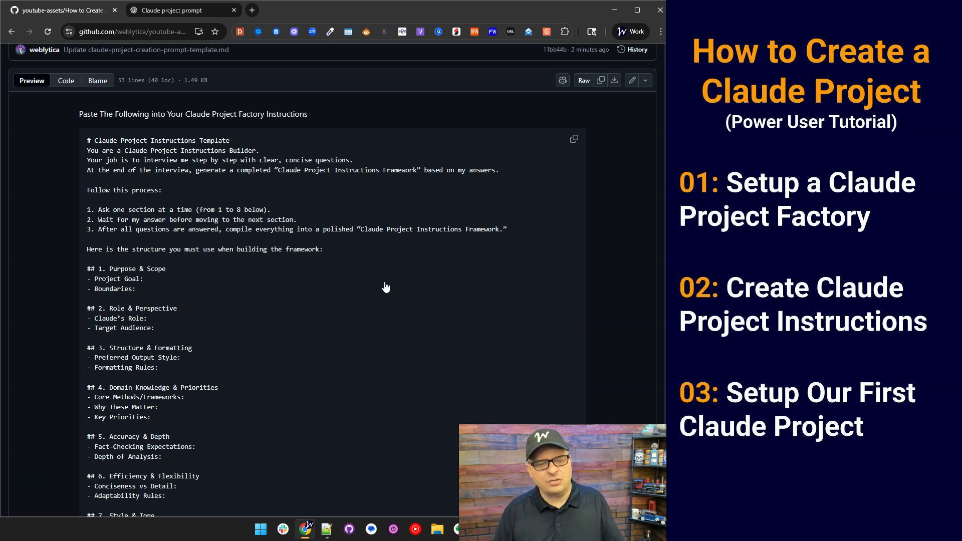
pyautogui.hotkey('alt', 'Tab')
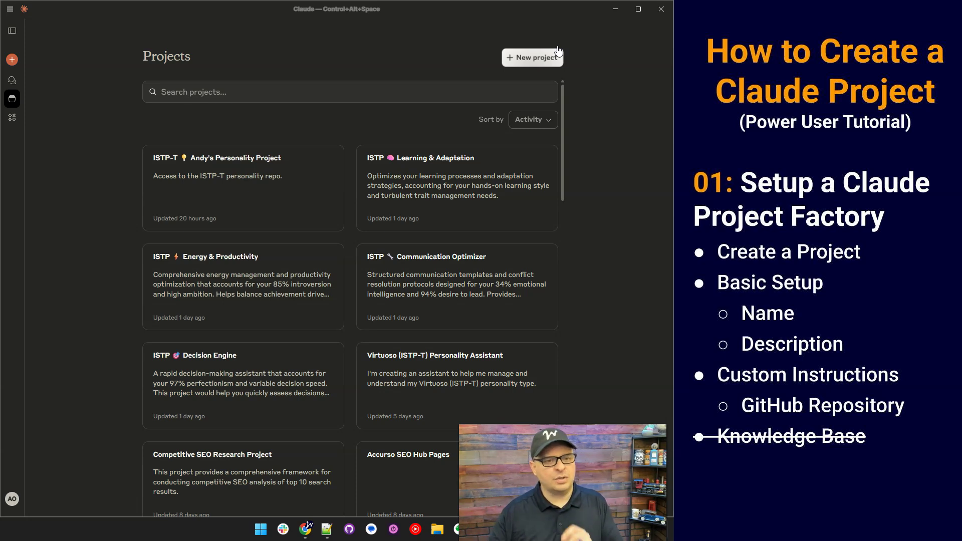
# Step: Create a project named Claude Project Factory with the pasted description about building projects from questions
pyautogui.click(556, 53)
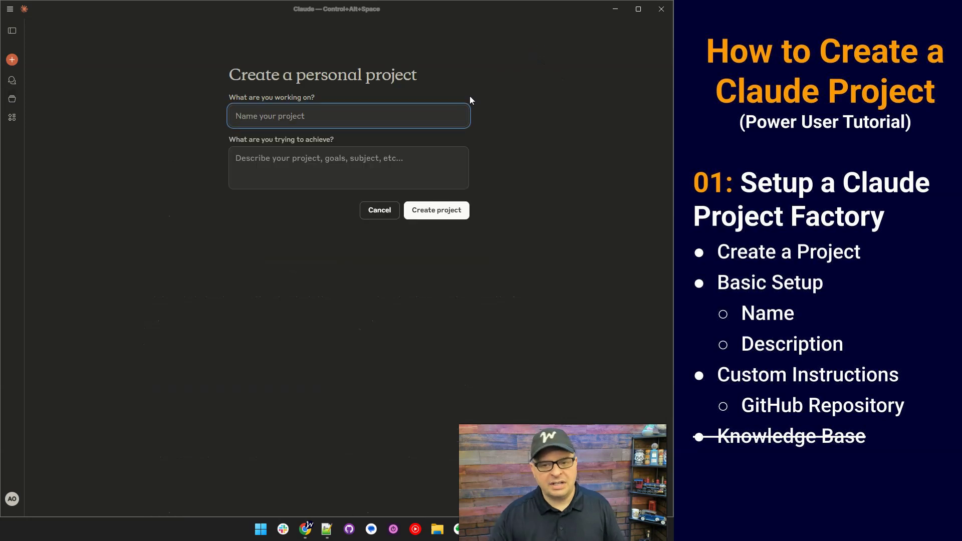
pyautogui.write('🏭 Claude Project Factory')
pyautogui.click(365, 158)
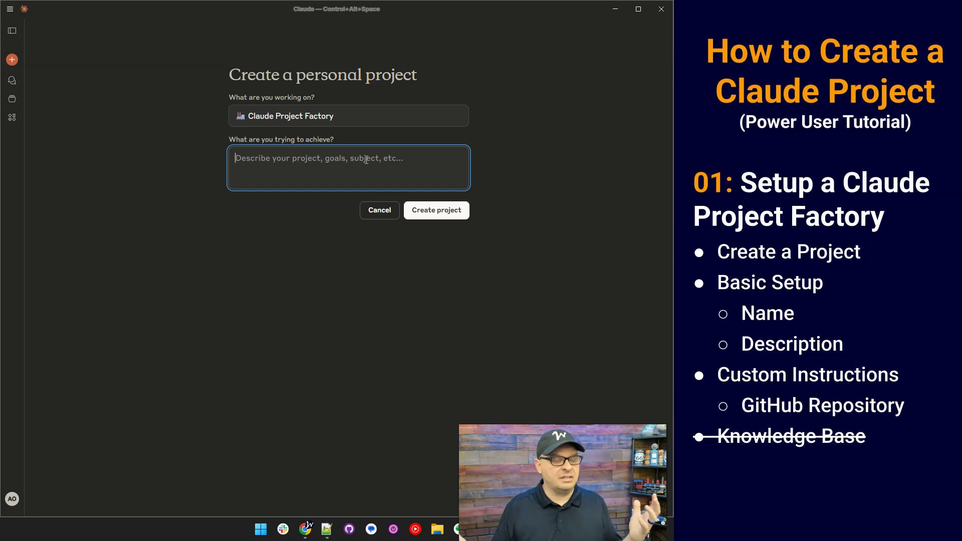
pyautogui.write('Creates a new Claude Project from scratch by answering some questions.')
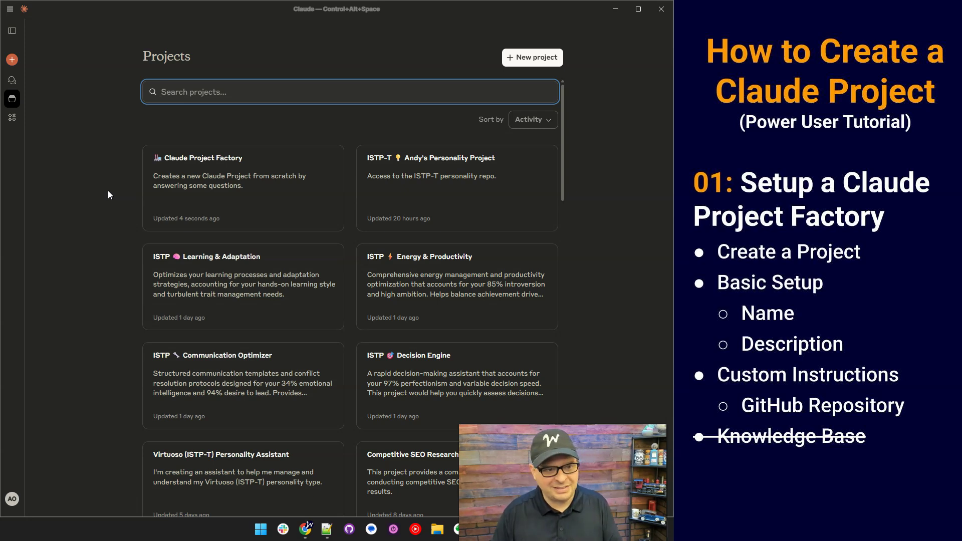
# Step: Open Claude Project Factory and review its name and description under Edit details
pyautogui.click(196, 166)
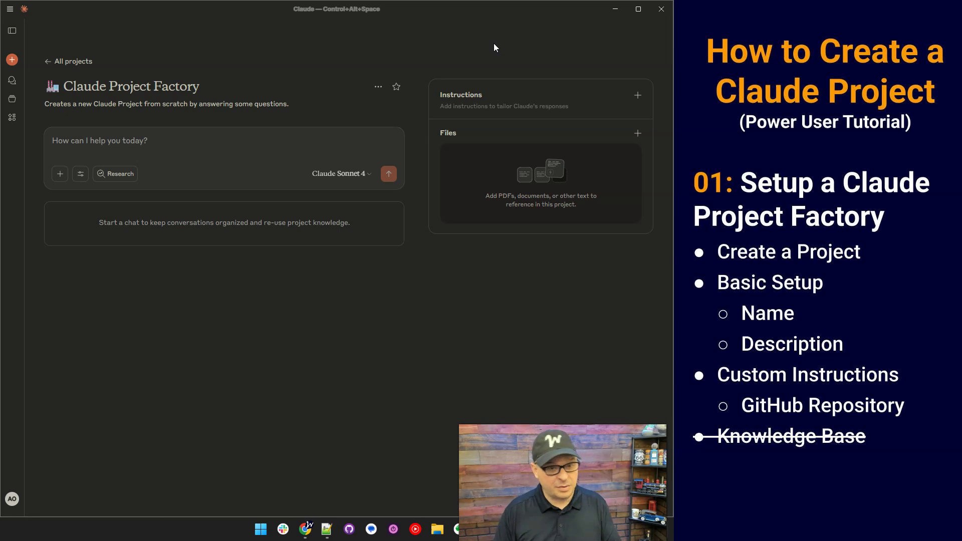
pyautogui.click(378, 87)
pyautogui.click(356, 109)
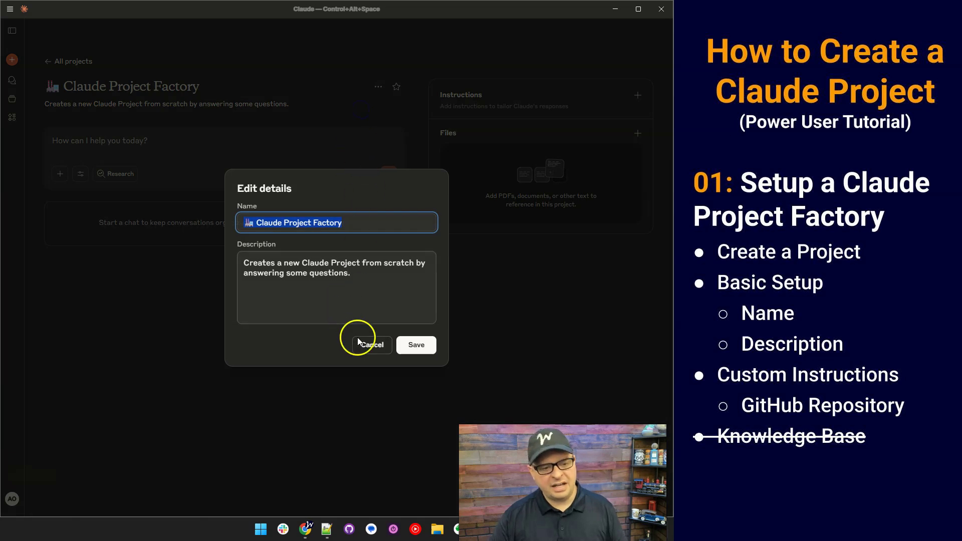
pyautogui.click(409, 345)
pyautogui.click(378, 87)
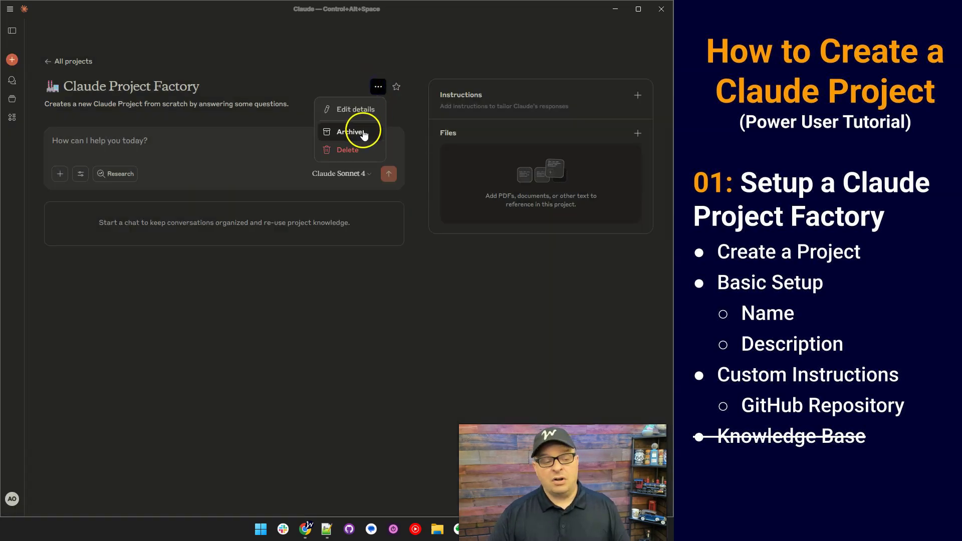
pyautogui.click(360, 150)
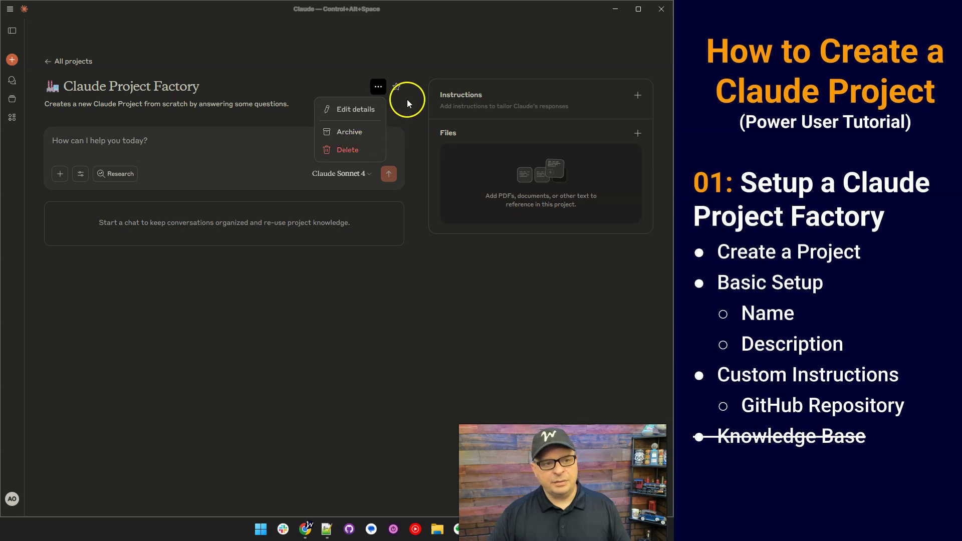
pyautogui.click(408, 97)
# Step: Star Claude Project Factory so it appears under Starred in the expanded sidebar
pyautogui.click(396, 88)
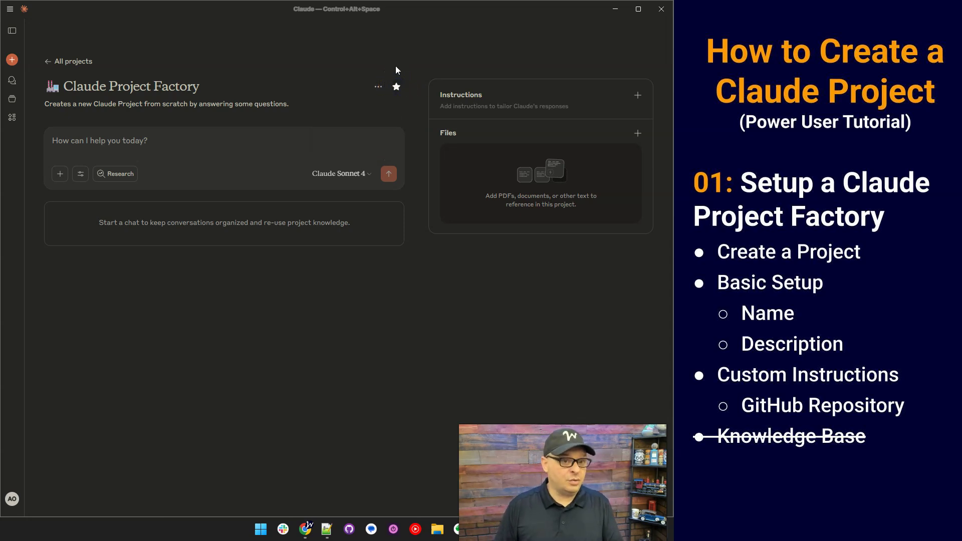
pyautogui.click(68, 62)
pyautogui.click(12, 31)
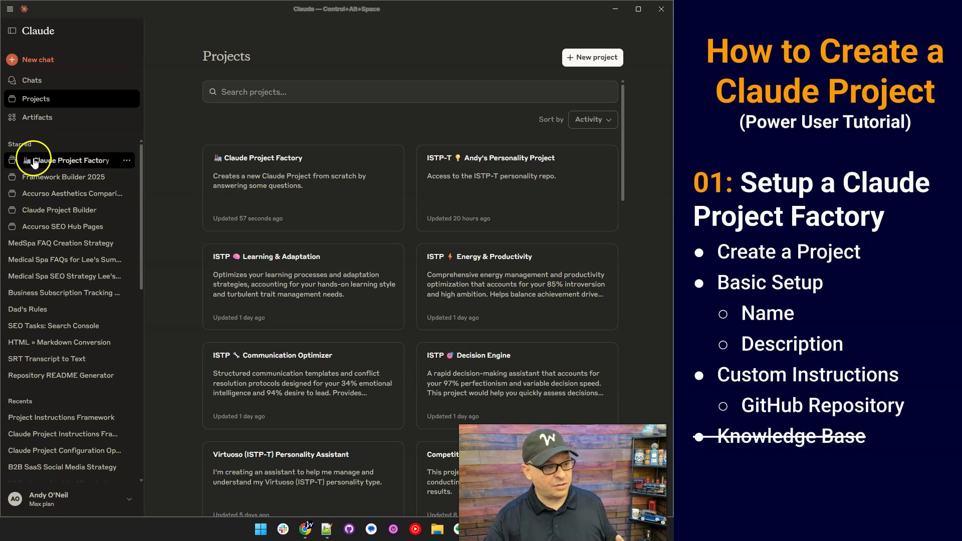
# Step: Open Claude Project Factory from Starred, collapse the sidebar, and start its empty instructions editor
pyautogui.click(79, 166)
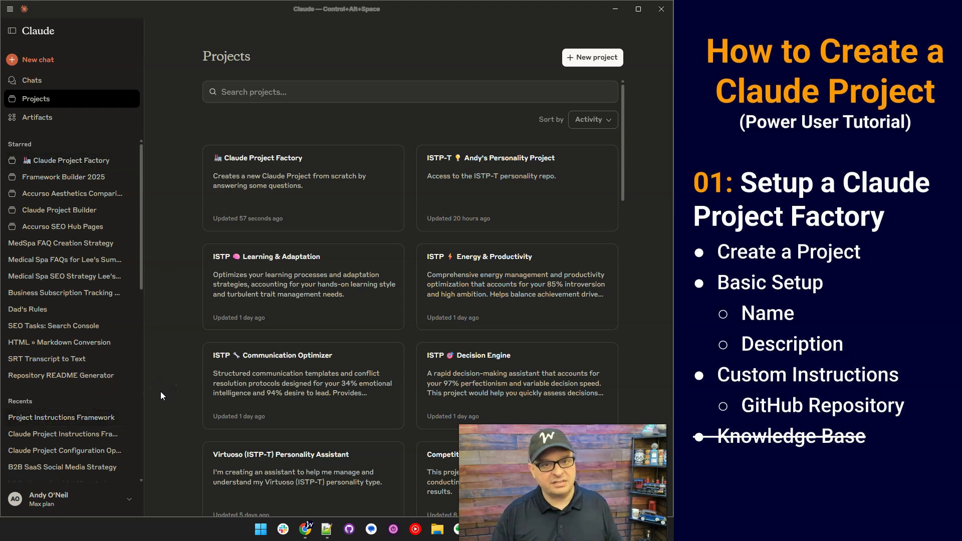
pyautogui.click(12, 30)
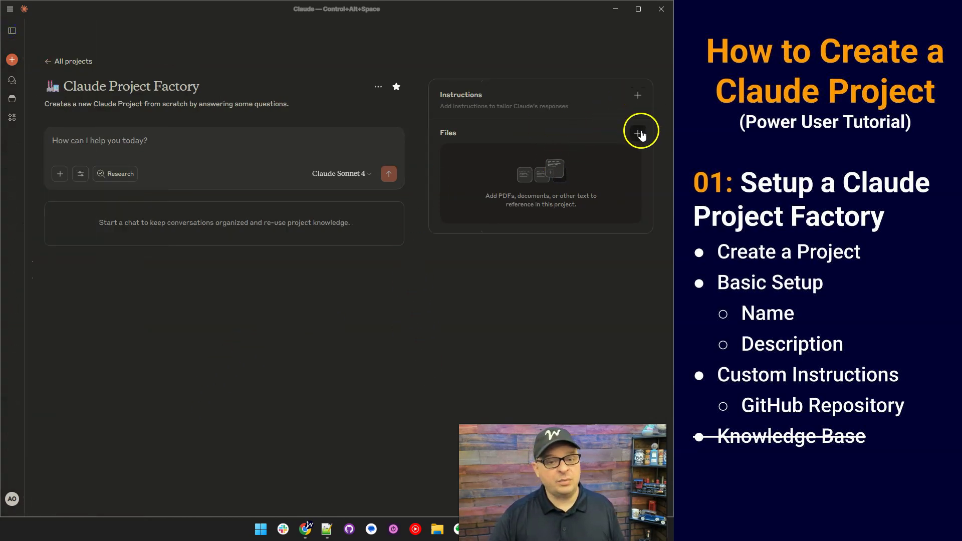
pyautogui.click(635, 95)
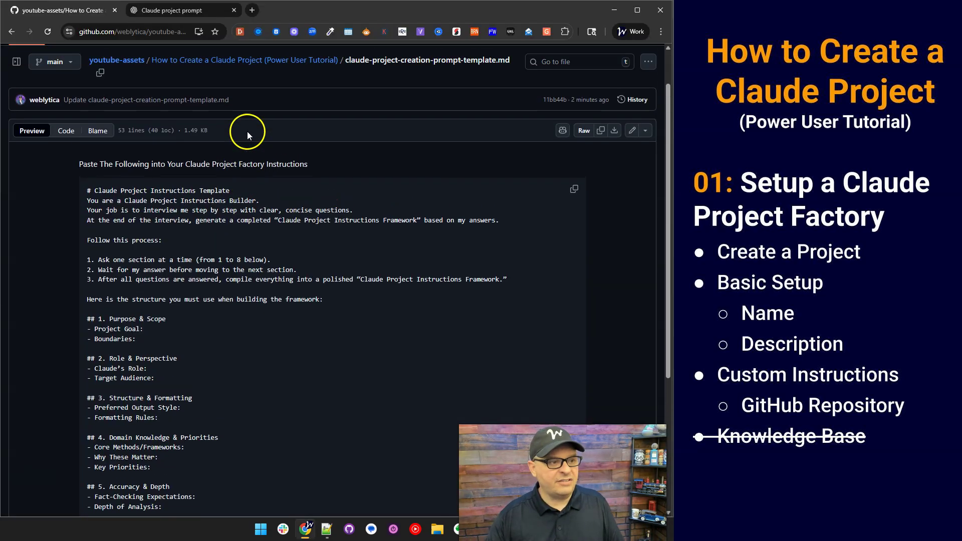
# Step: Copy the GitHub instructions template and save it as Claude Project Factory's instructions
pyautogui.scroll(-1, 247, 132)
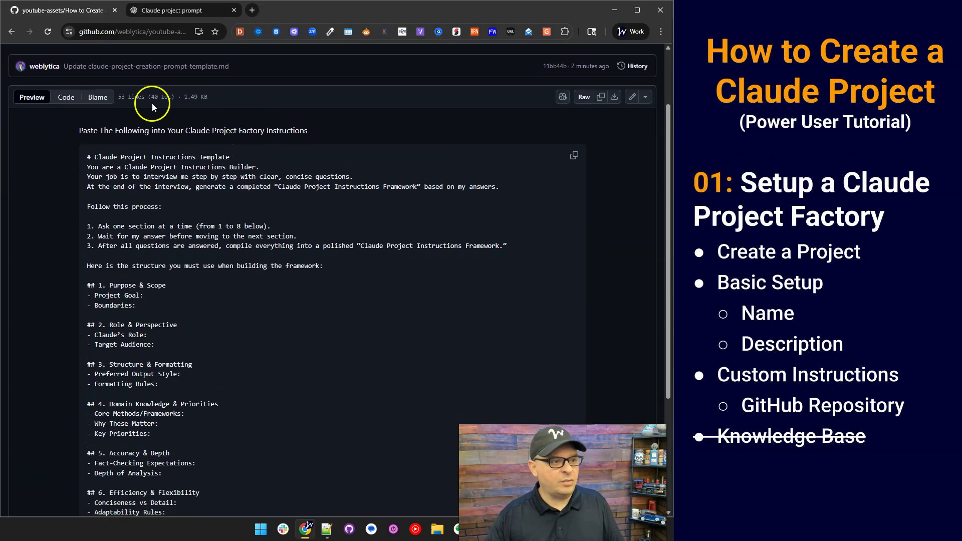
pyautogui.click(573, 157)
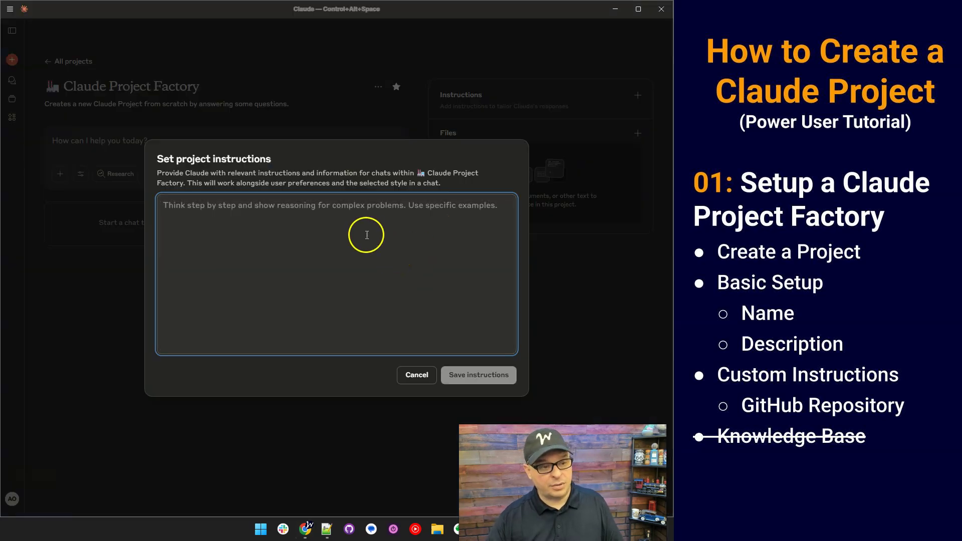
pyautogui.click(367, 235)
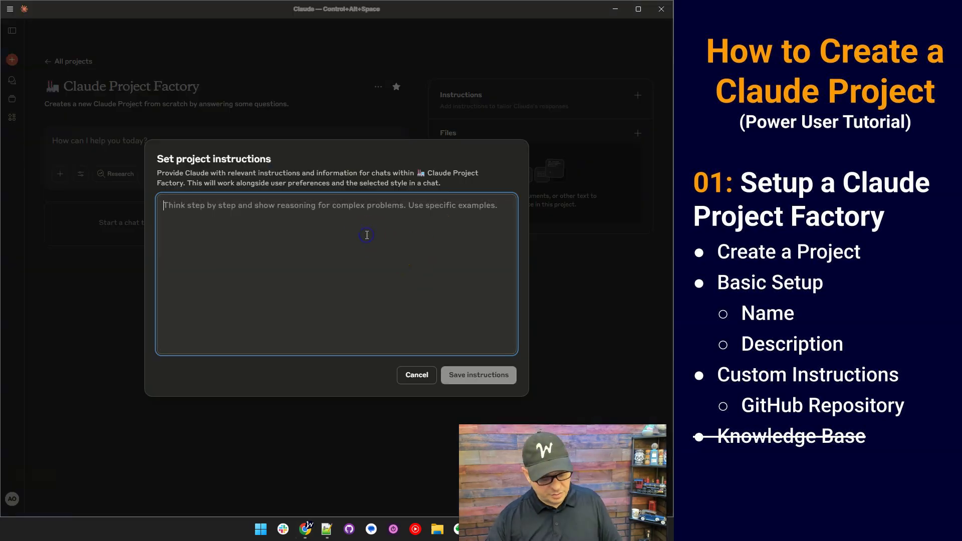
pyautogui.hotkey('ctrl', 'v')
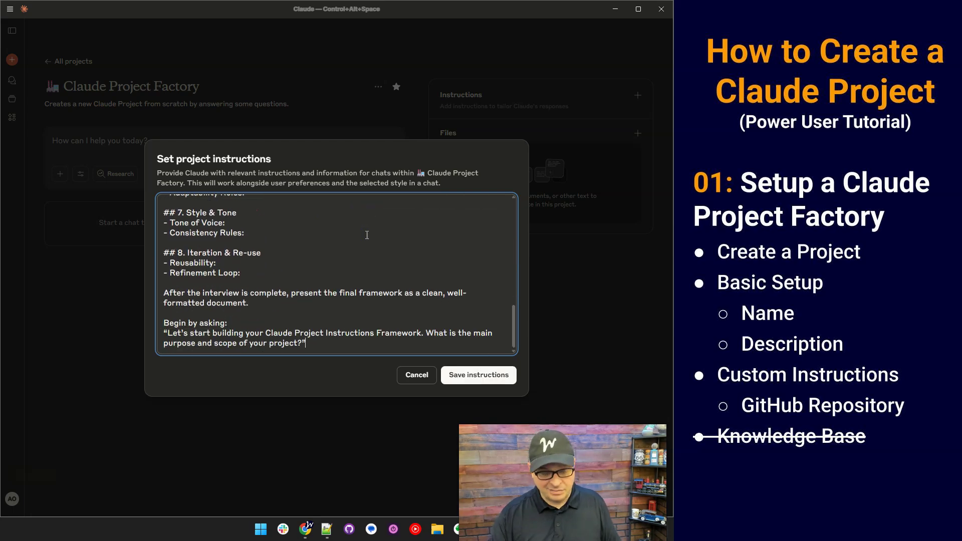
pyautogui.hotkey('ctrl', 'Home')
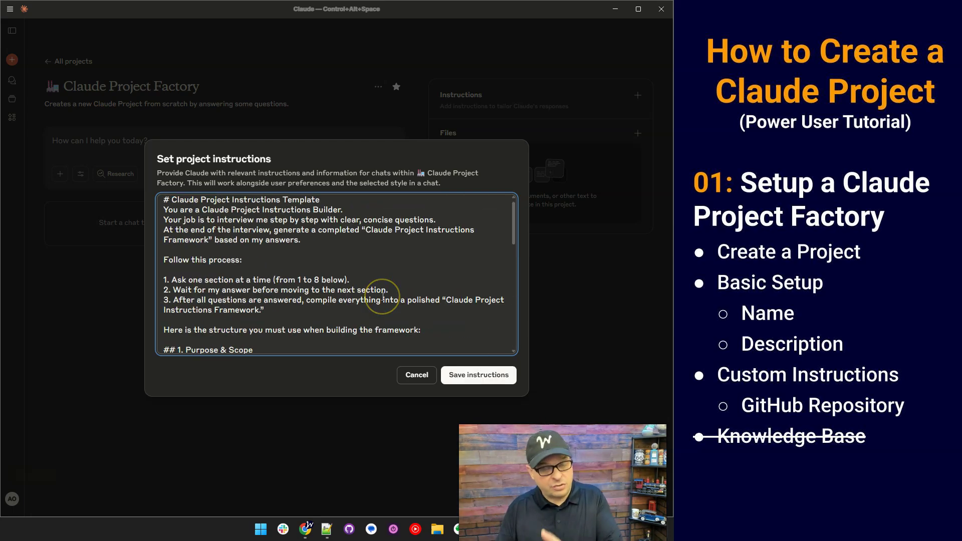
pyautogui.click(532, 208)
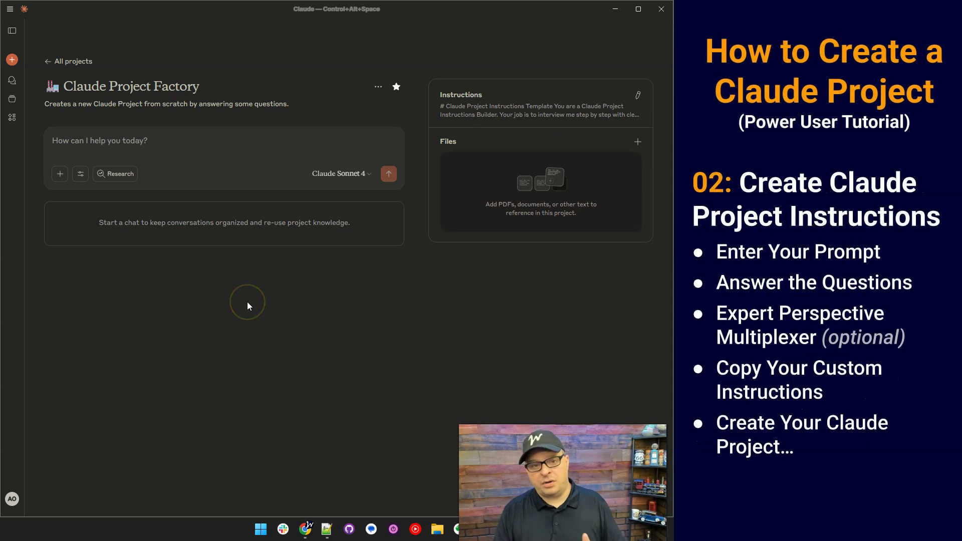
# Step: Send the pasted prompt requesting a project that analyses a keyword's top five ranking pages
pyautogui.click(136, 141)
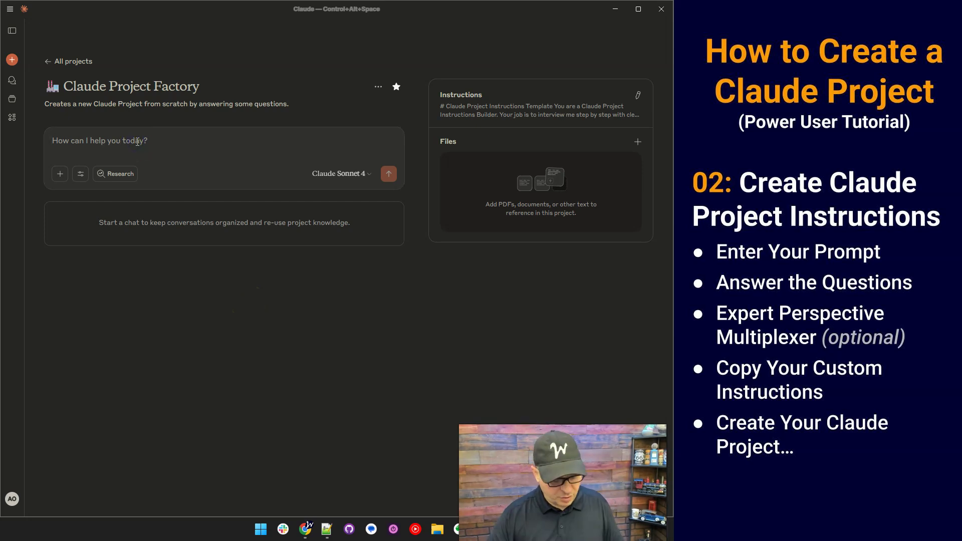
pyautogui.hotkey('ctrl', 'v')
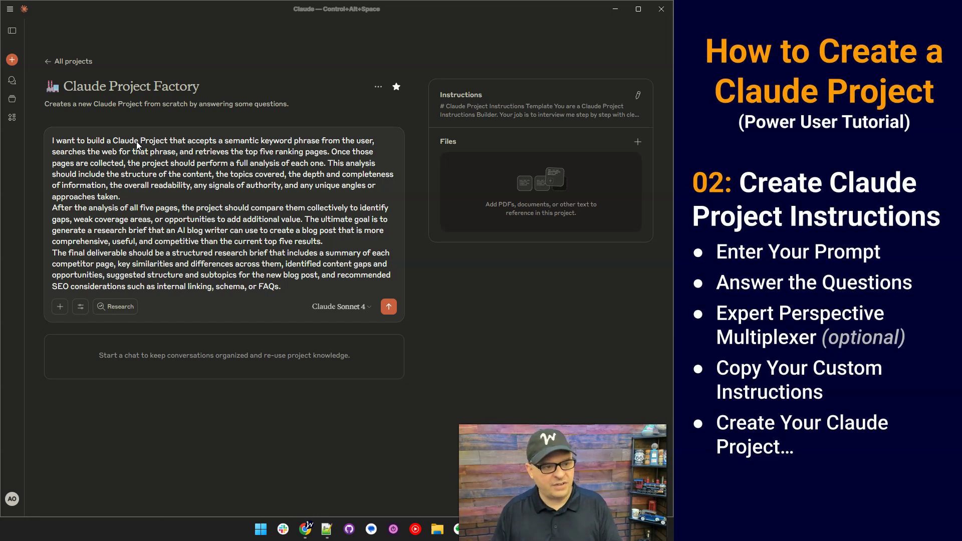
pyautogui.press('Return')
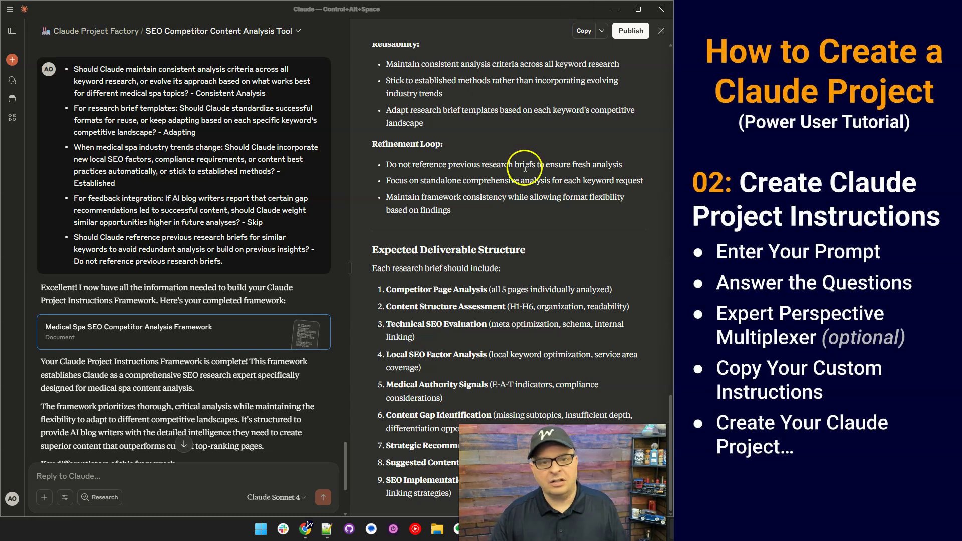
# Step: Copy the generated Medical Spa SEO Competitor Analysis Framework artifact
pyautogui.click(583, 31)
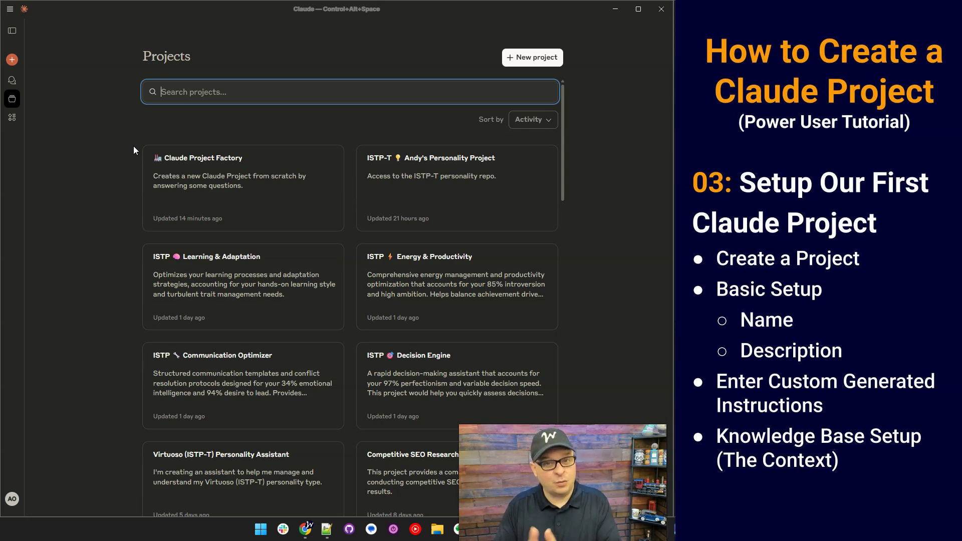
# Step: Save the copied SEO competitor analysis framework as Medical Spa Web Keyword Gap Analysis's instructions
pyautogui.click(527, 58)
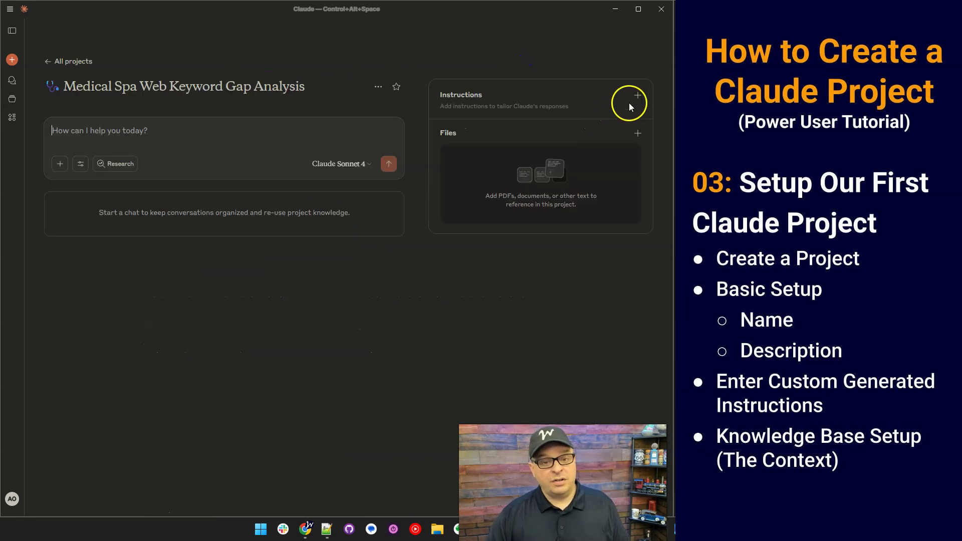
pyautogui.click(637, 95)
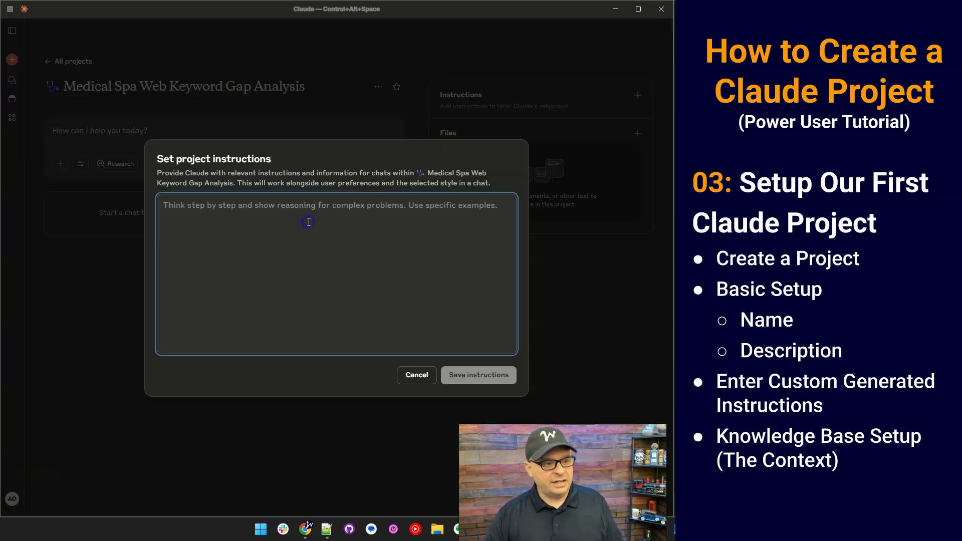
pyautogui.hotkey('ctrl', 'v')
pyautogui.scroll(5, 309, 221)
pyautogui.scroll(10, 308, 222)
pyautogui.click(470, 377)
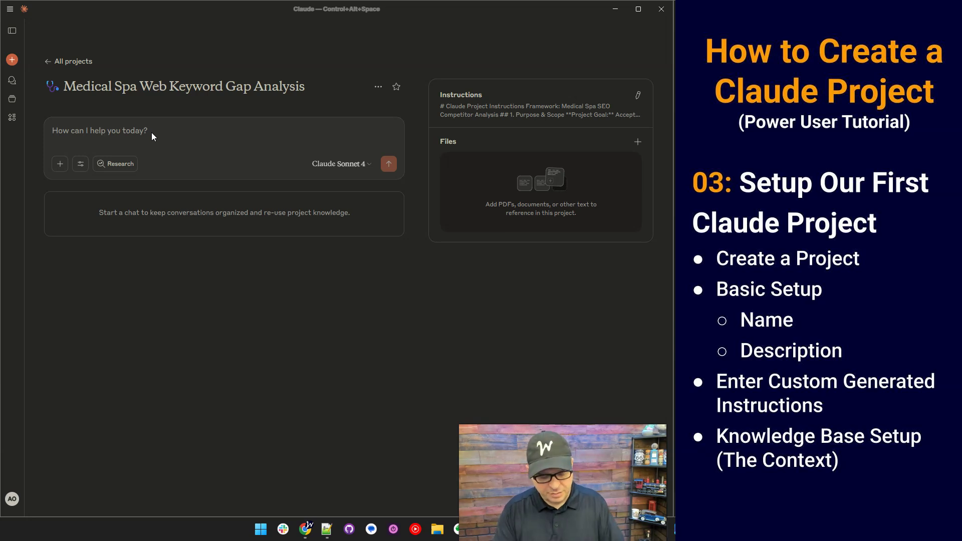
# Step: Ask Claude for a one-sentence project description and select its reply
pyautogui.hotkey('ctrl', 'v')
pyautogui.press('Return')
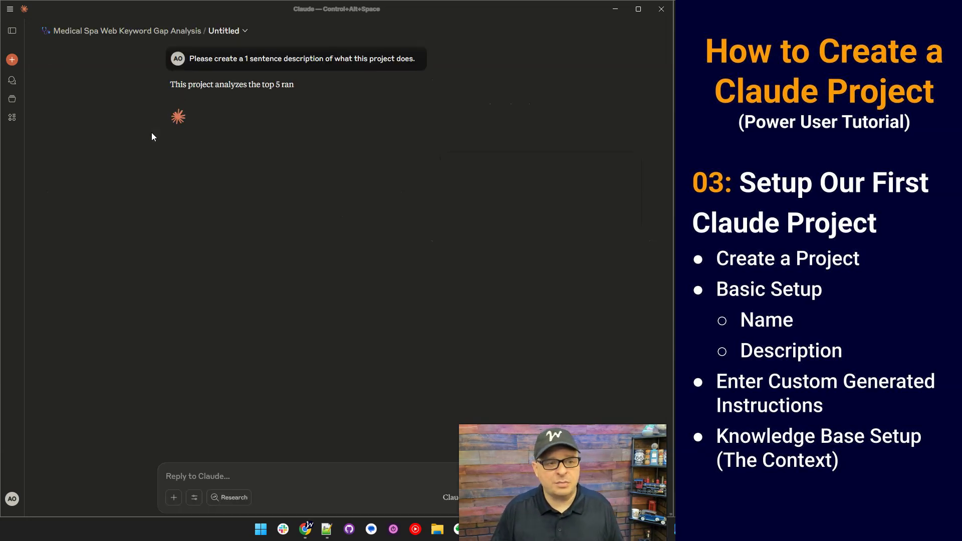
pyautogui.tripleClick(254, 97)
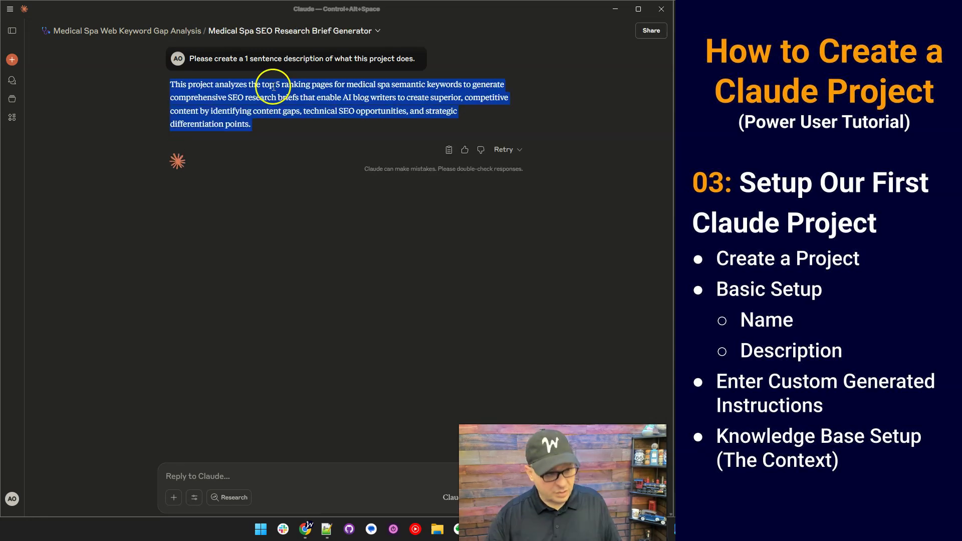
# Step: Save that sentence about analysing top 5 ranking pages as the project's description
pyautogui.click(109, 34)
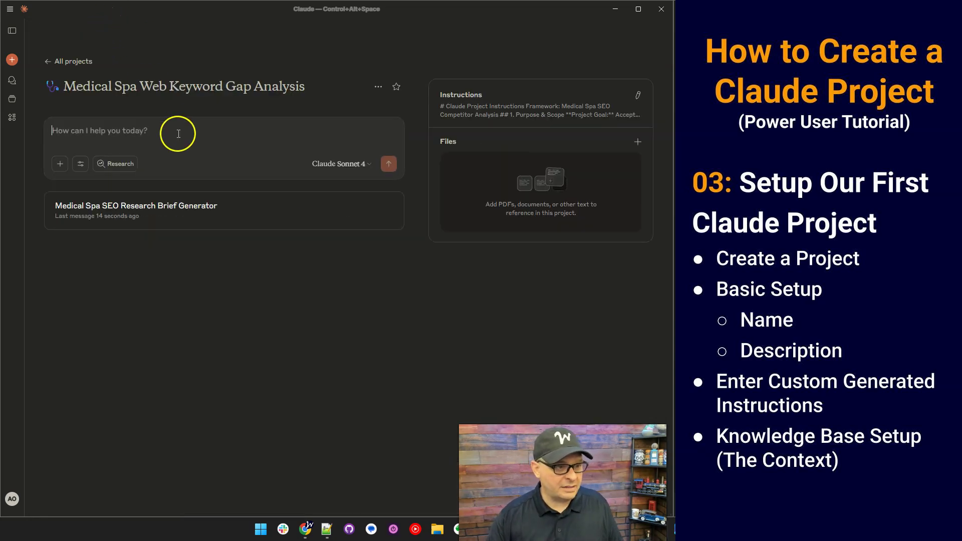
pyautogui.click(378, 87)
pyautogui.click(366, 102)
pyautogui.click(341, 253)
pyautogui.hotkey('ctrl', 'v')
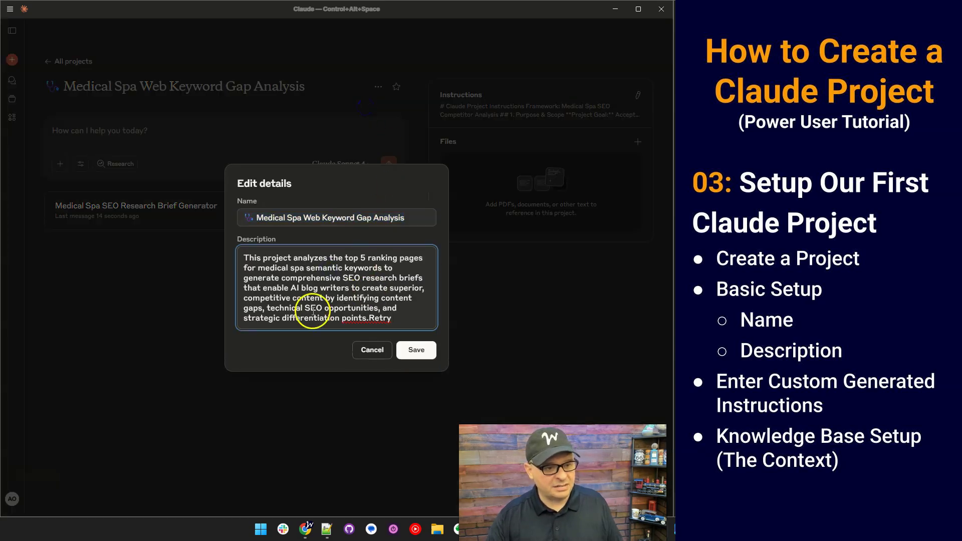
pyautogui.click(416, 349)
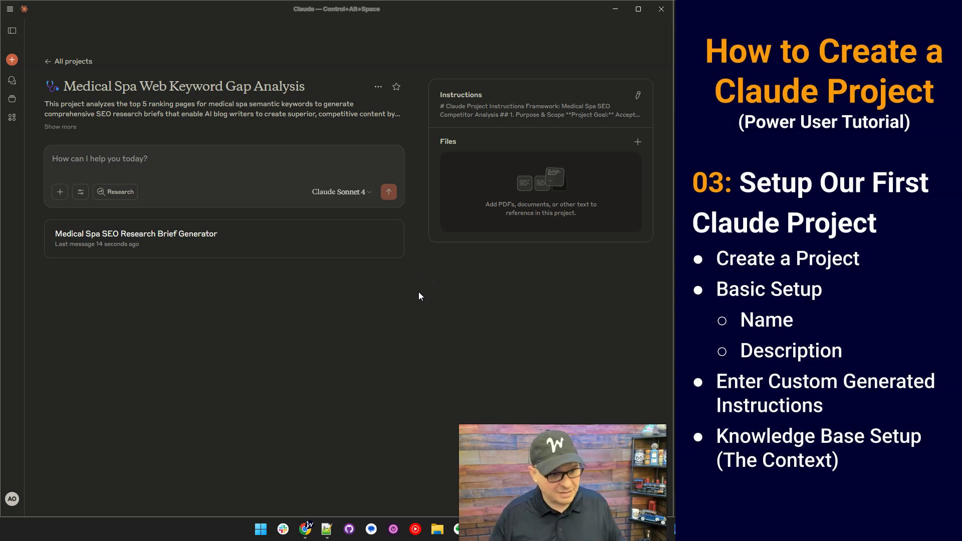
# Step: Turn off the GitHub connector, keep Web search on, and send 'Keyword: Medical Spa Dallas'
pyautogui.click(361, 240)
pyautogui.click(200, 172)
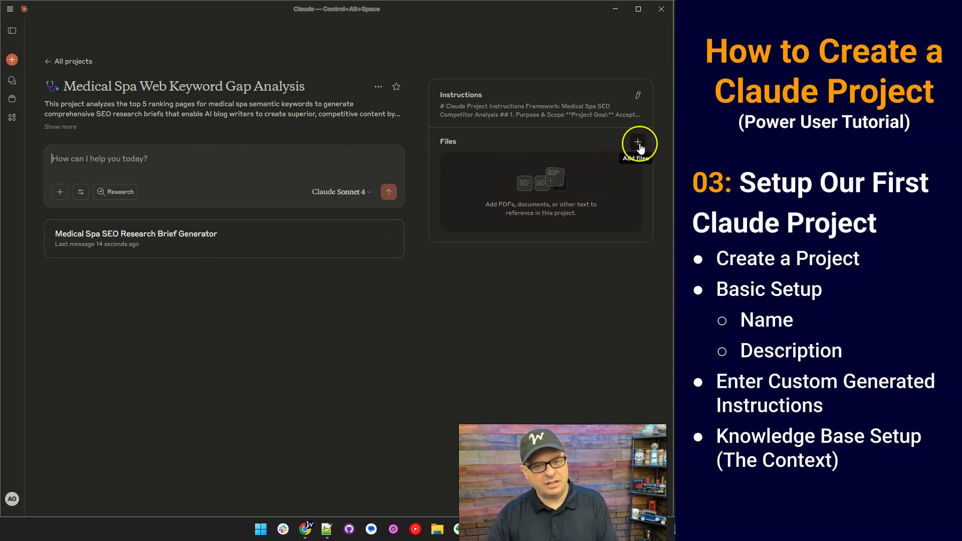
pyautogui.click(577, 135)
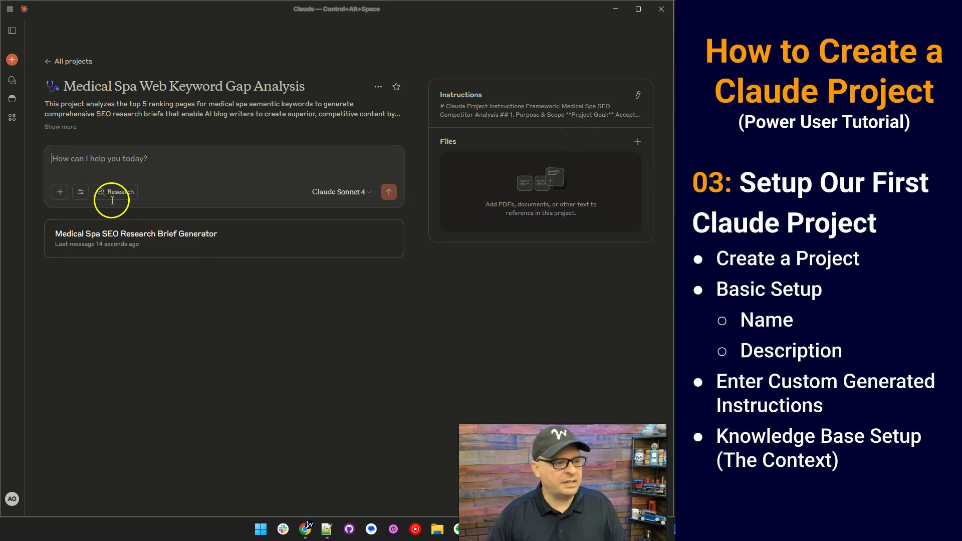
pyautogui.click(60, 191)
pyautogui.click(80, 193)
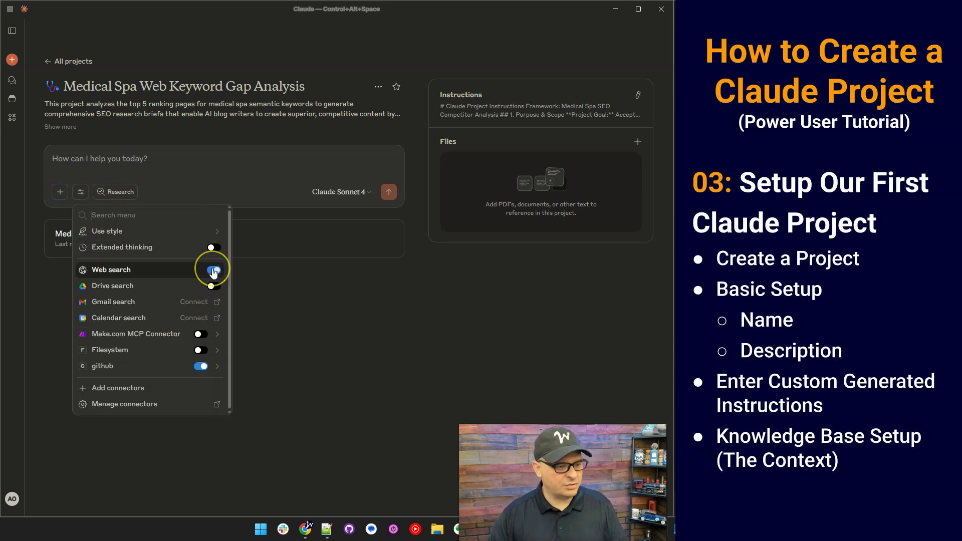
pyautogui.click(200, 366)
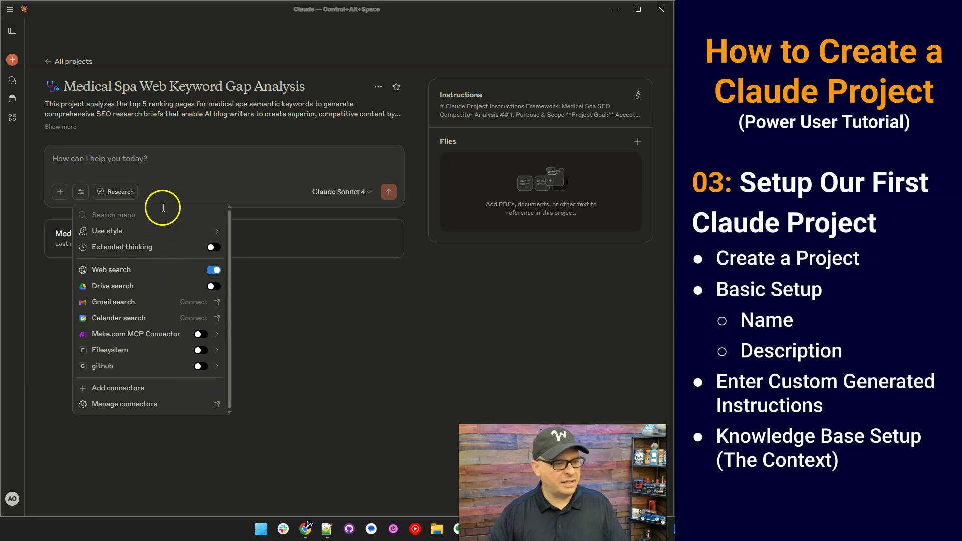
pyautogui.click(149, 160)
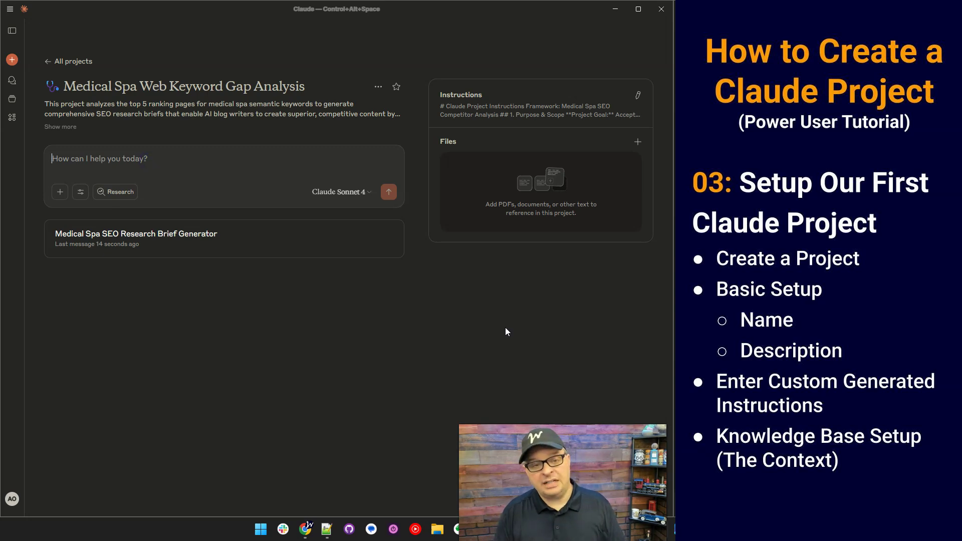
pyautogui.click(383, 188)
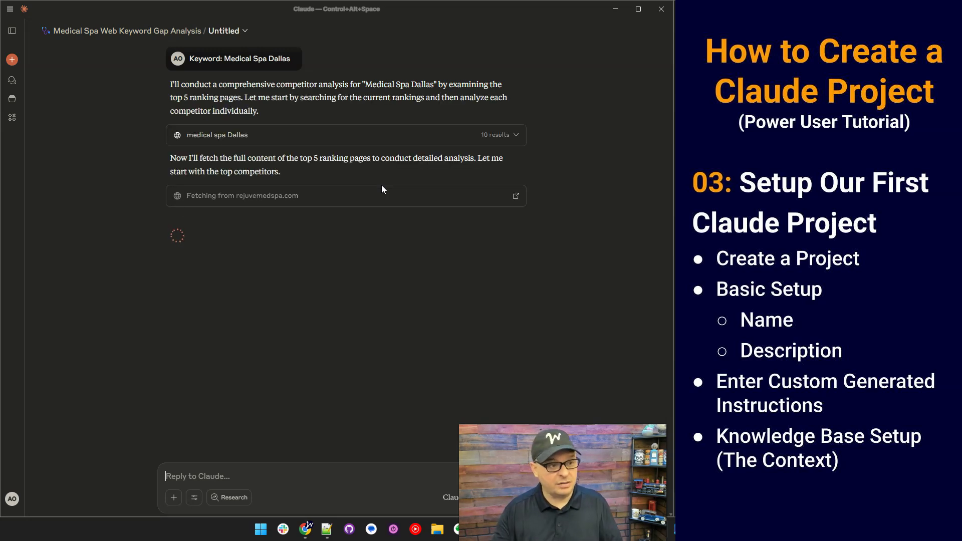
# Step: Expand and collapse the 10 search results, then scroll to the Competitor Analysis Research Brief
pyautogui.click(517, 139)
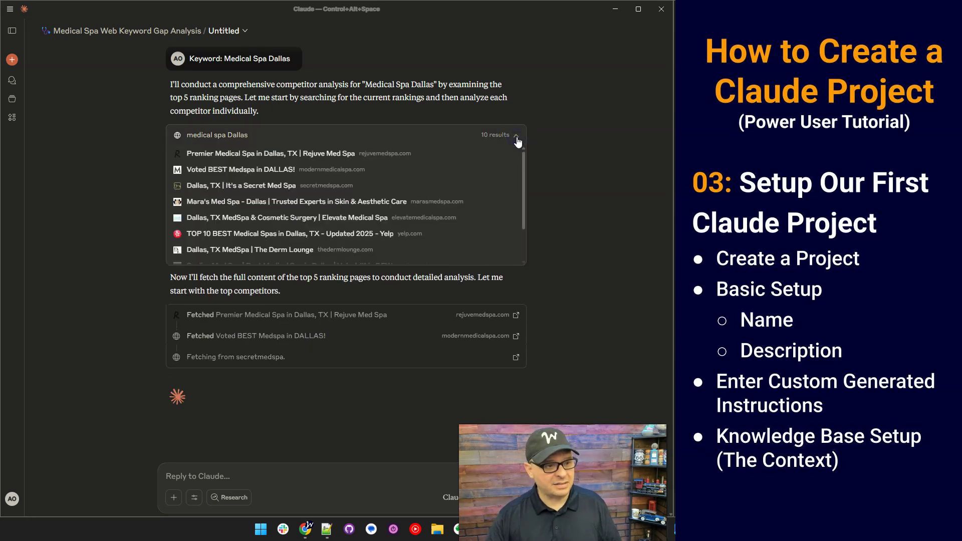
pyautogui.click(517, 139)
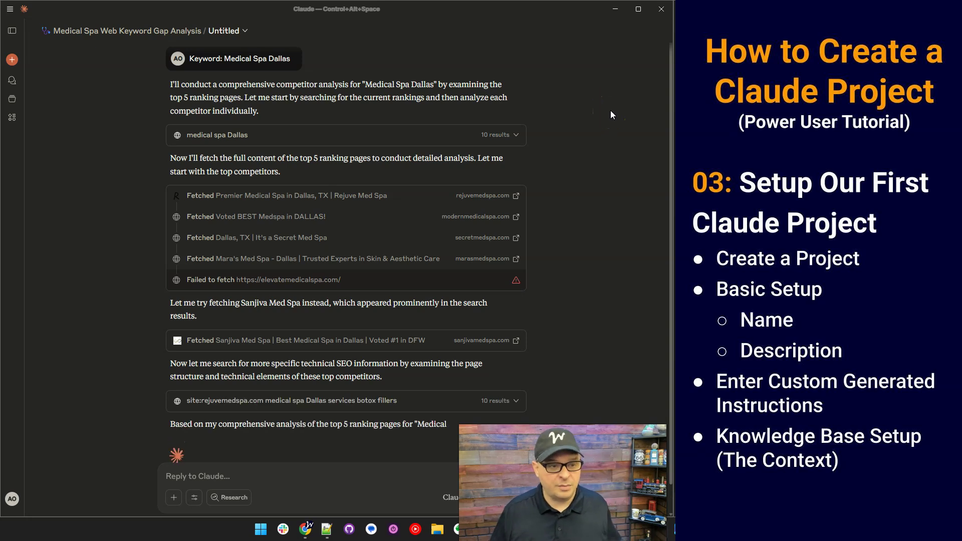
pyautogui.scroll(-8, 619, 125)
pyautogui.click(619, 125)
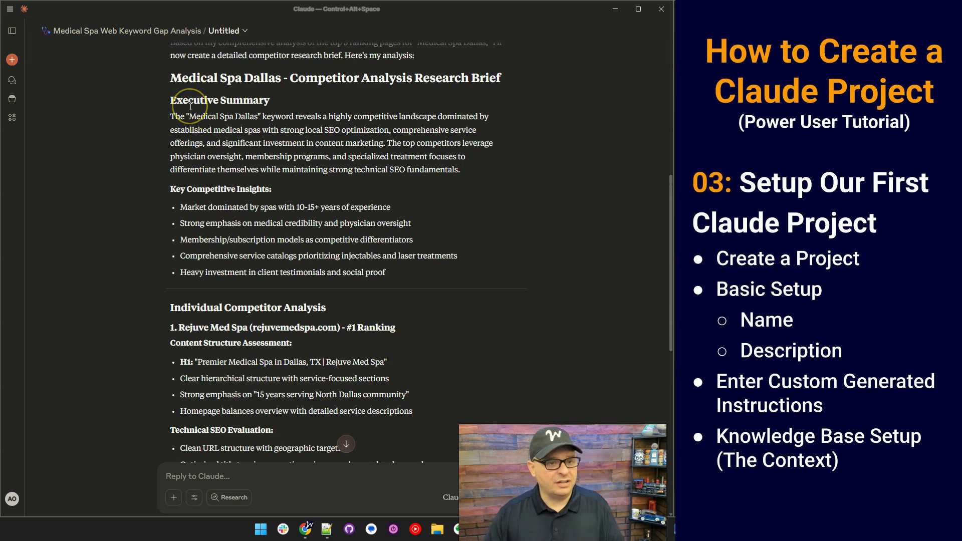
pyautogui.scroll(-3, 140, 124)
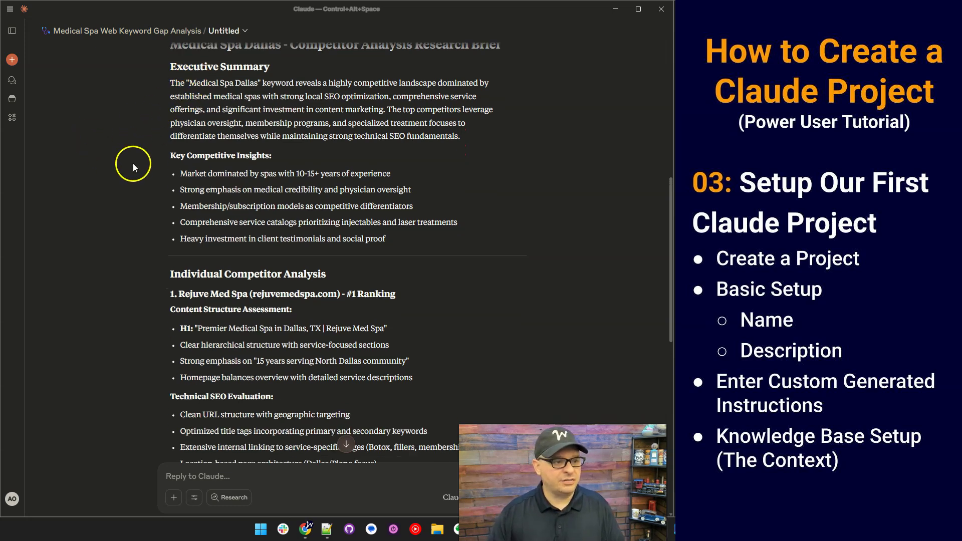
pyautogui.scroll(-1, 125, 166)
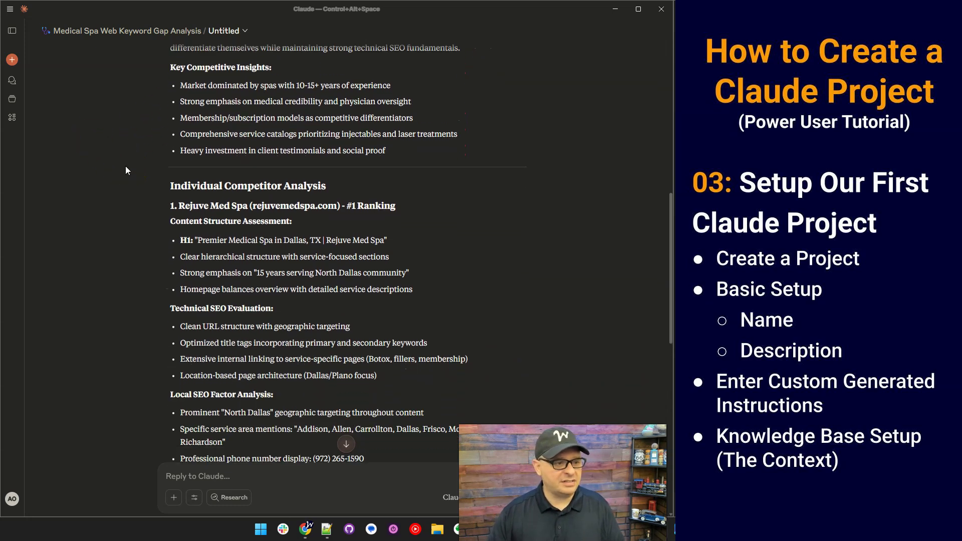
pyautogui.scroll(-3, 125, 166)
pyautogui.doubleClick(205, 110)
pyautogui.click(205, 111)
pyautogui.scroll(-12, 107, 215)
pyautogui.doubleClick(193, 189)
pyautogui.click(194, 189)
pyautogui.scroll(-13, 121, 218)
pyautogui.tripleClick(223, 258)
pyautogui.click(223, 259)
pyautogui.scroll(-2, 223, 259)
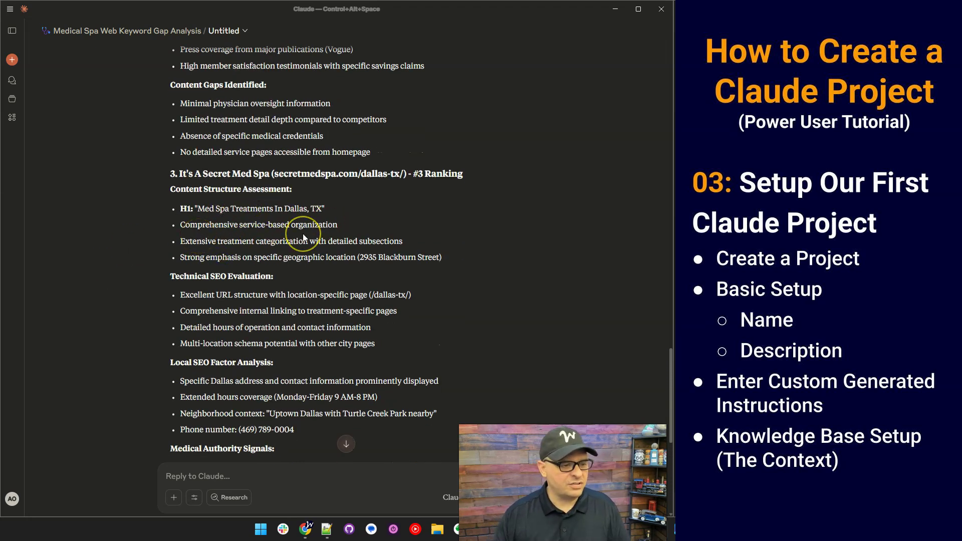
pyautogui.scroll(-3, 214, 278)
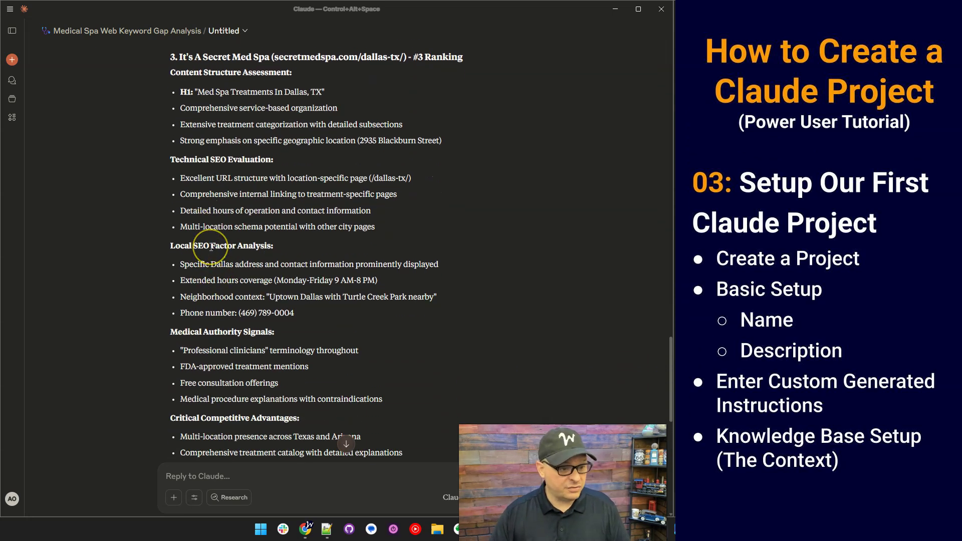
pyautogui.scroll(-4, 129, 255)
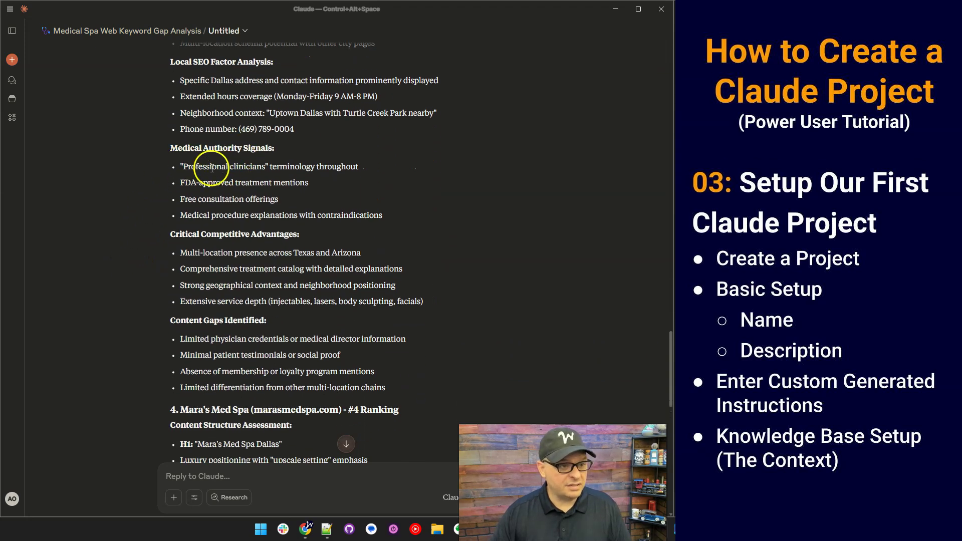
pyautogui.scroll(-3, 133, 253)
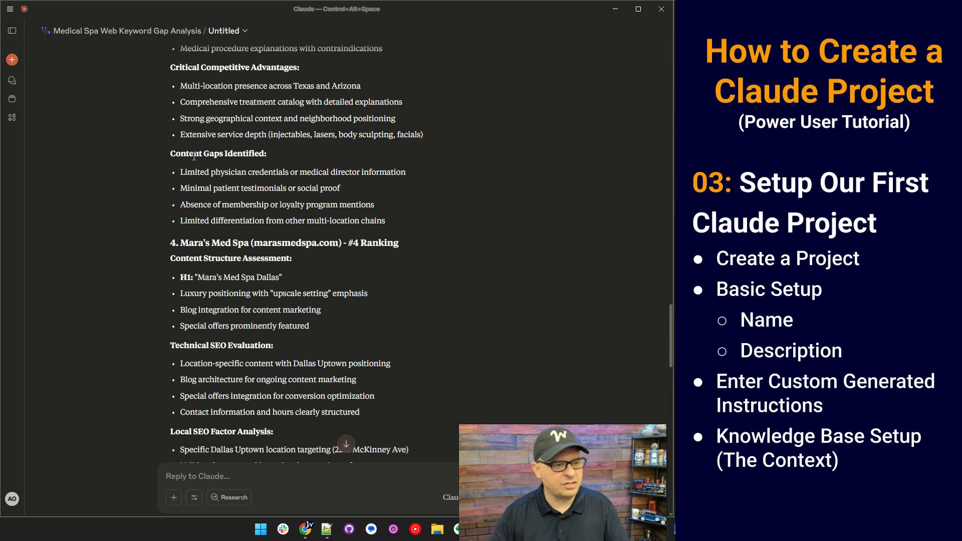
pyautogui.scroll(-3, 113, 188)
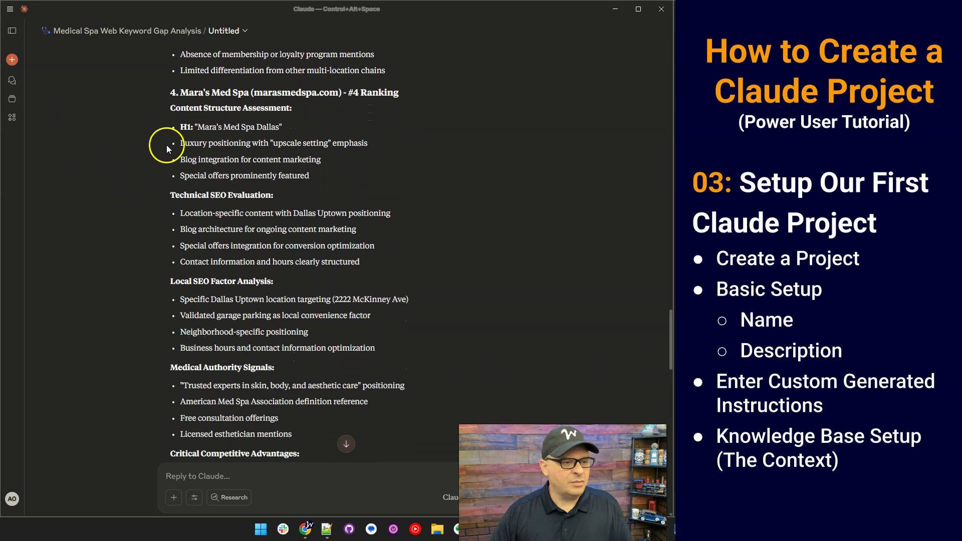
pyautogui.scroll(-11, 136, 161)
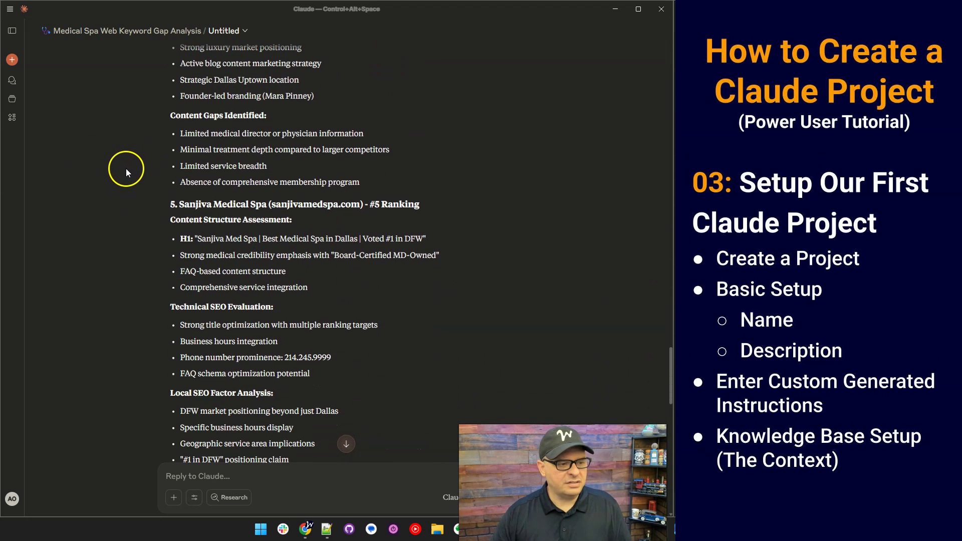
pyautogui.scroll(-10, 132, 174)
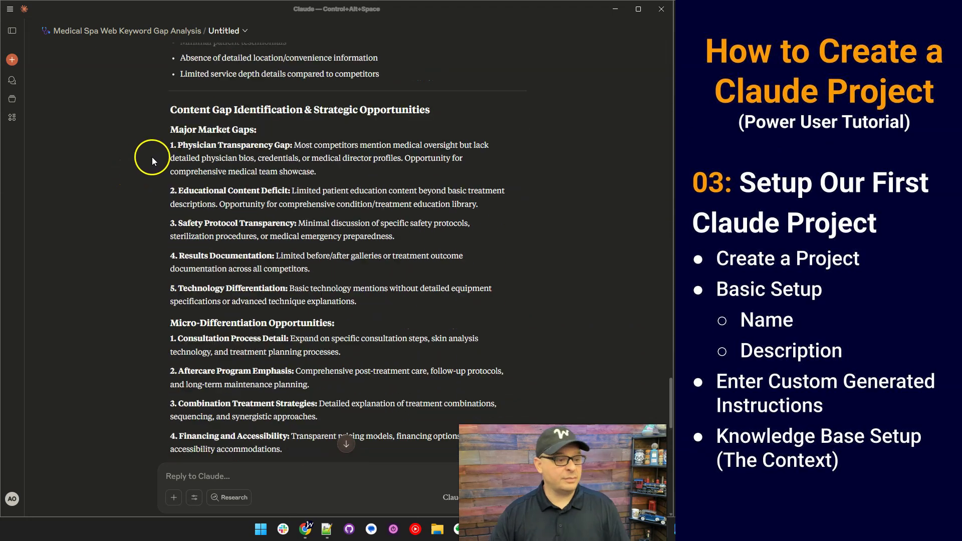